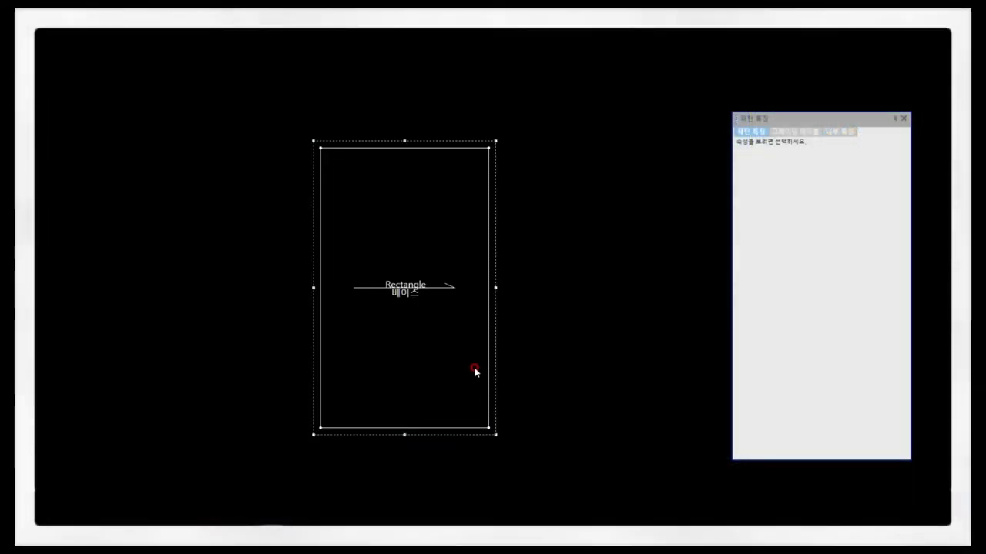
- Open the Rectangle piece's shader manager, add an image layer and browse for a texture file
left_click(426, 215)
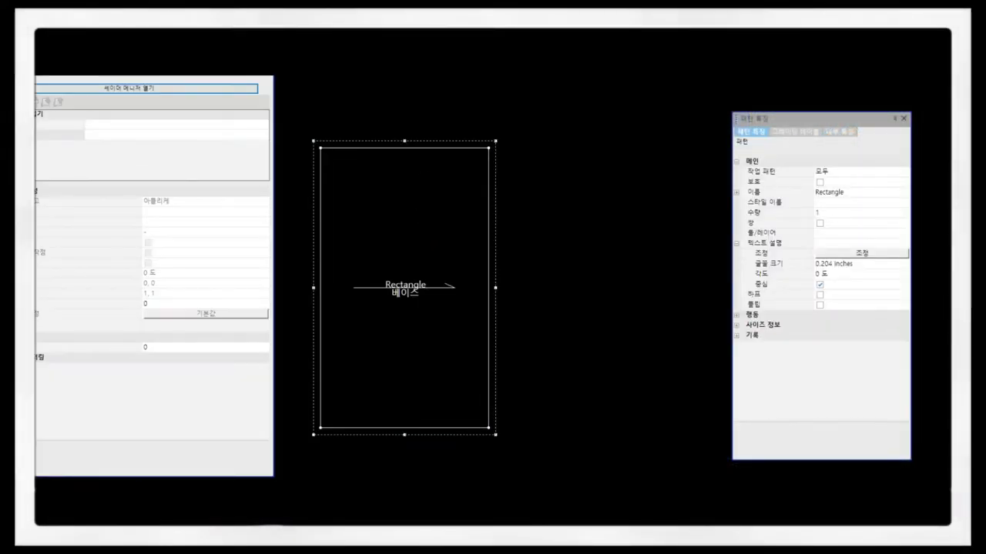
left_click(167, 89)
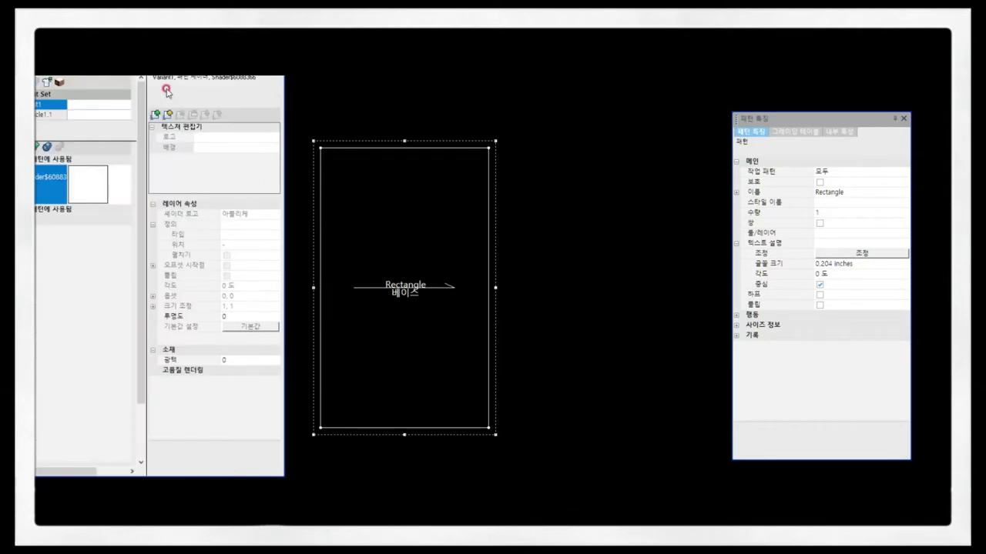
left_click(143, 135)
left_click(156, 115)
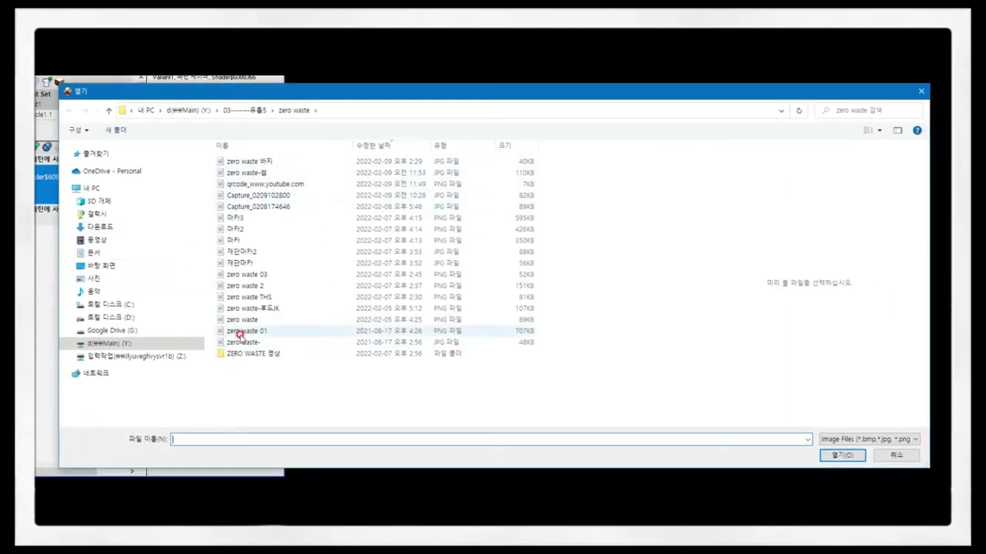
- Preview the folder's images and load 'zero waste 바지' as the shader's texture layer
left_click(235, 241)
left_click(235, 229)
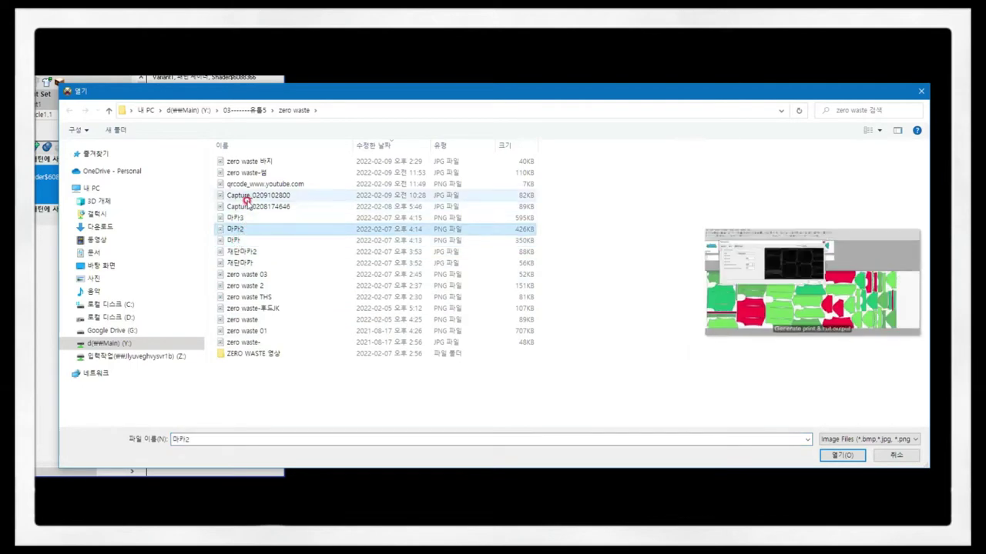
left_click(254, 195)
left_click(258, 184)
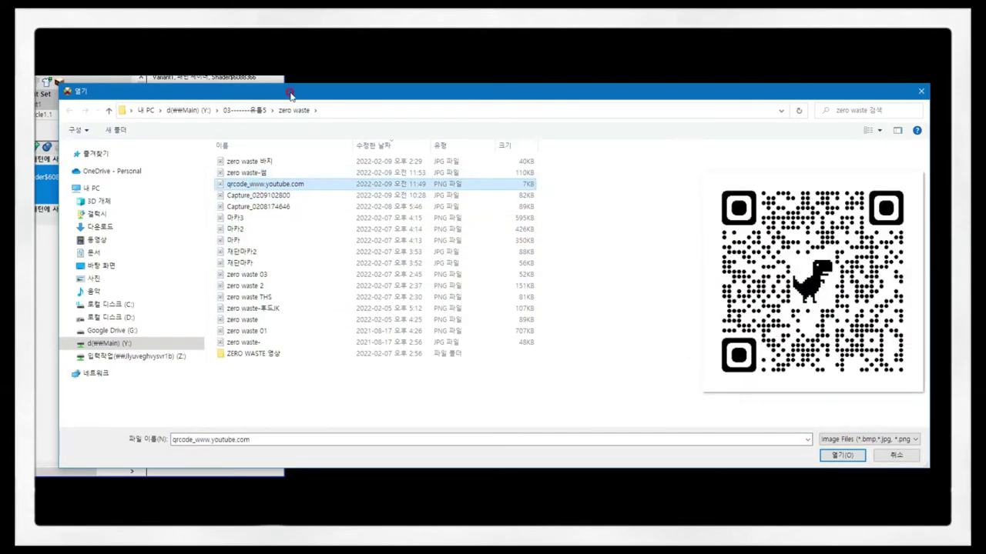
left_click_drag(290, 93, 270, 92)
left_click(239, 172)
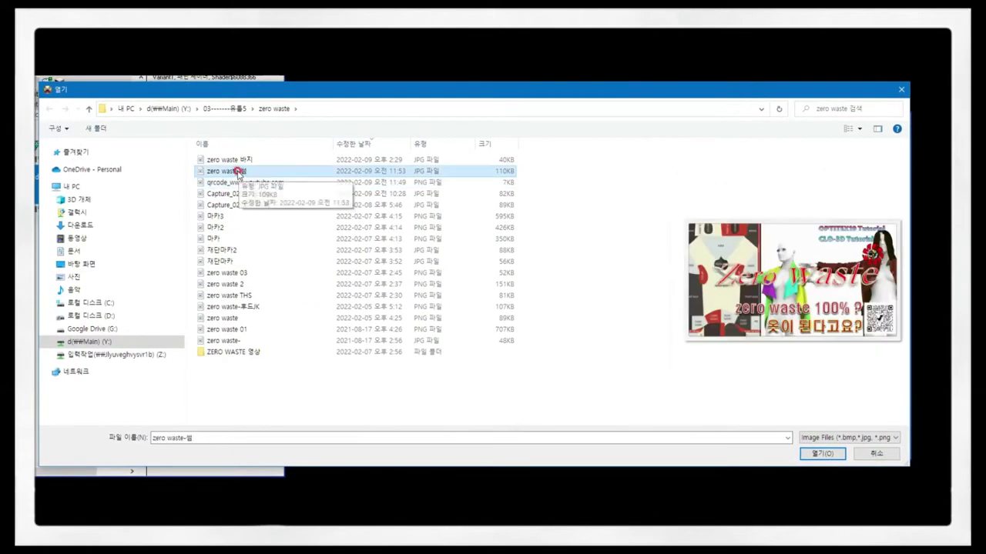
left_click(239, 160)
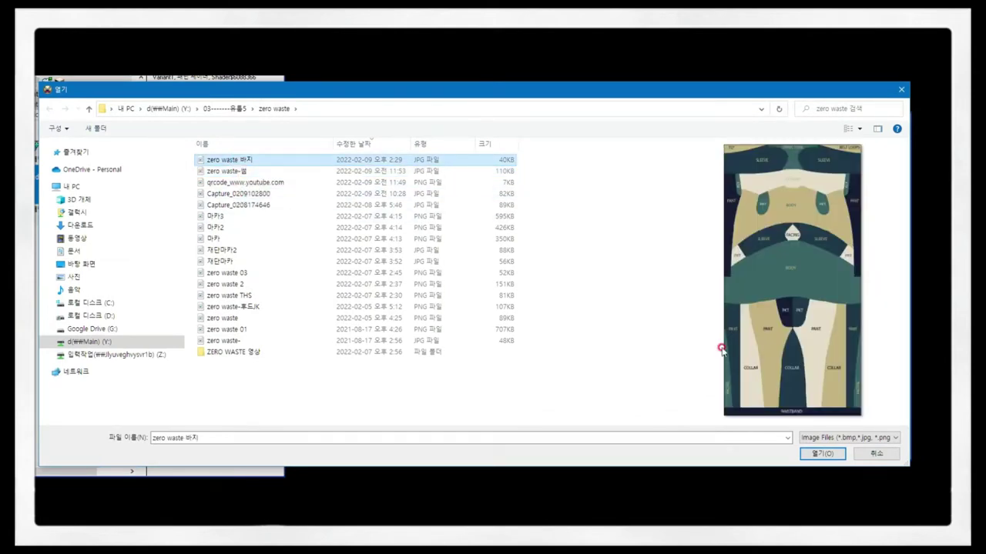
left_click(817, 454)
- Apply the new 'zero waste 바지' texture layer to the rectangle and widen the texture editor
left_click(196, 171)
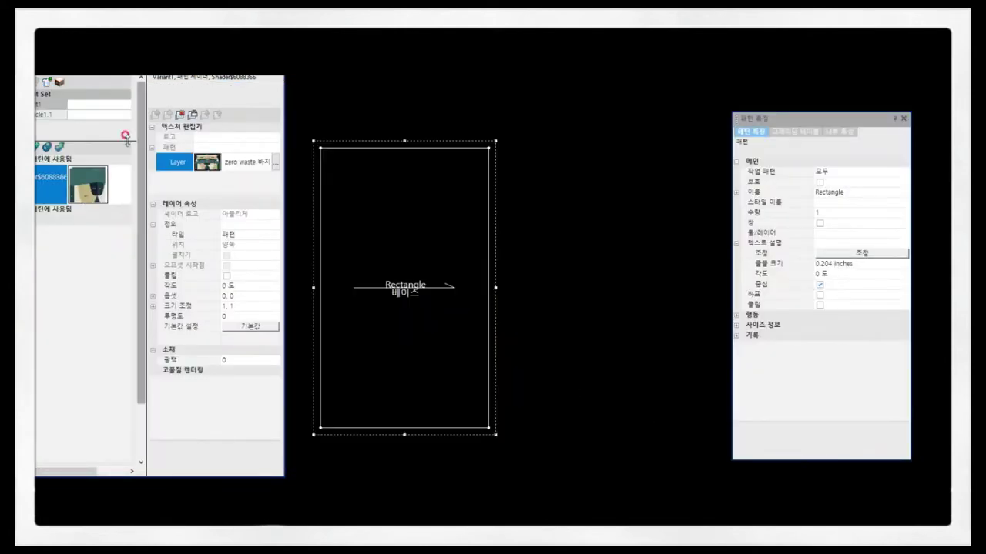
left_click(359, 188)
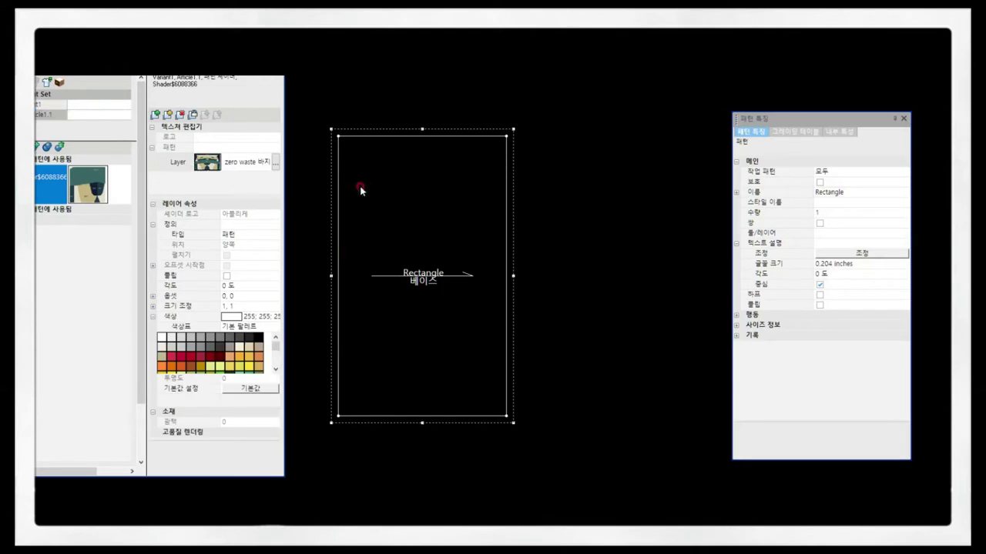
left_click(505, 136)
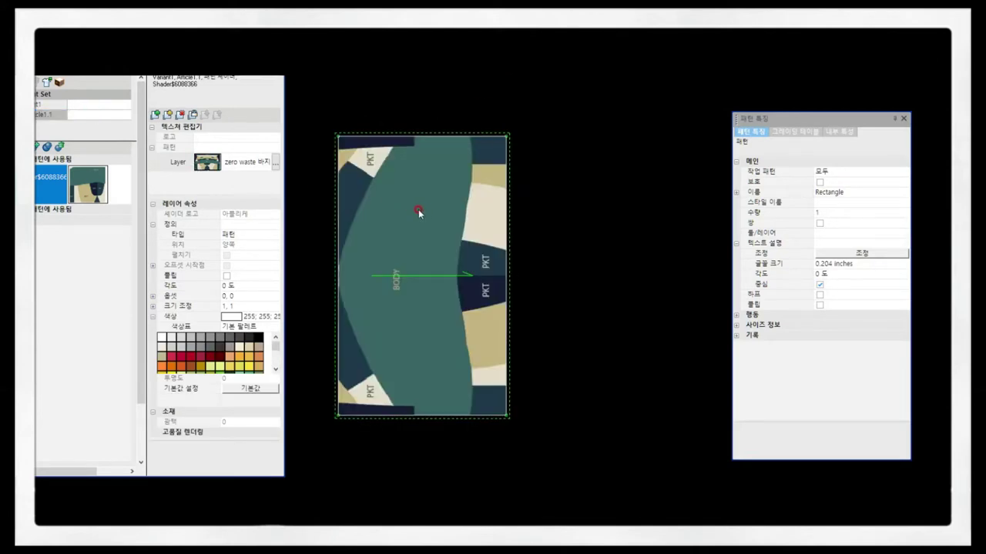
left_click(503, 178)
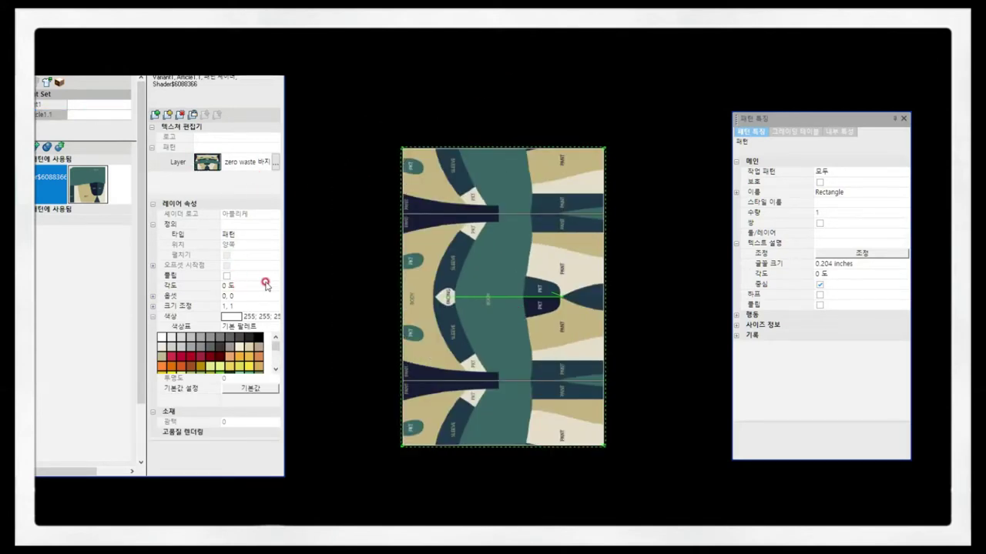
left_click_drag(284, 280, 298, 278)
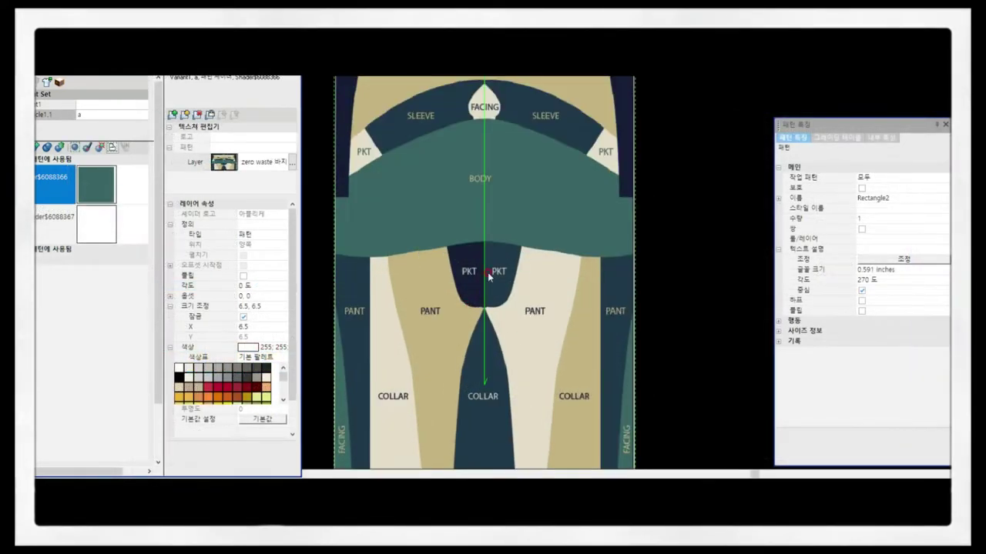
- Zoom the canvas in and out to inspect the pieces of the 6.5-scaled layout texture
scroll(452, 329, "down", 2)
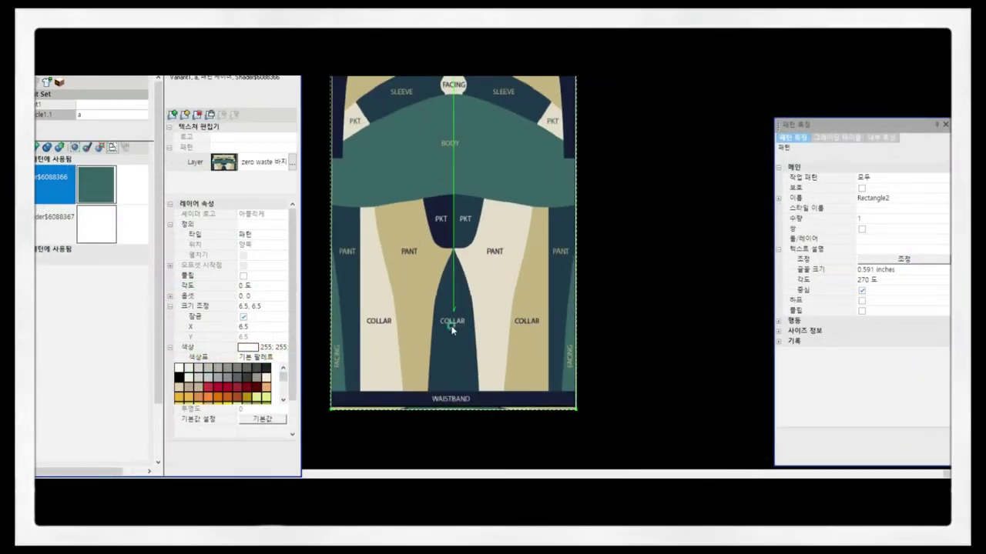
scroll(447, 331, "up", 2)
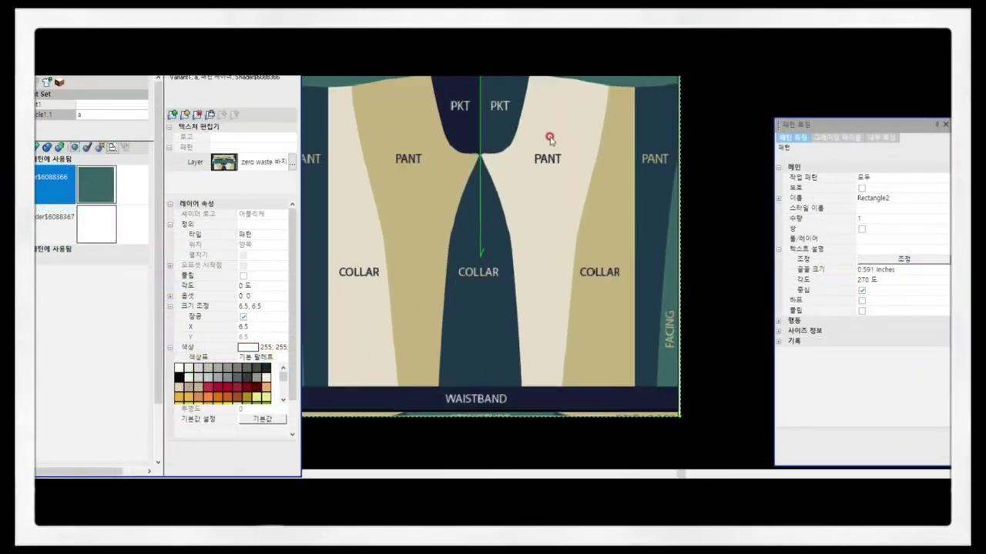
scroll(493, 277, "down", 1)
scroll(485, 270, "down", 2)
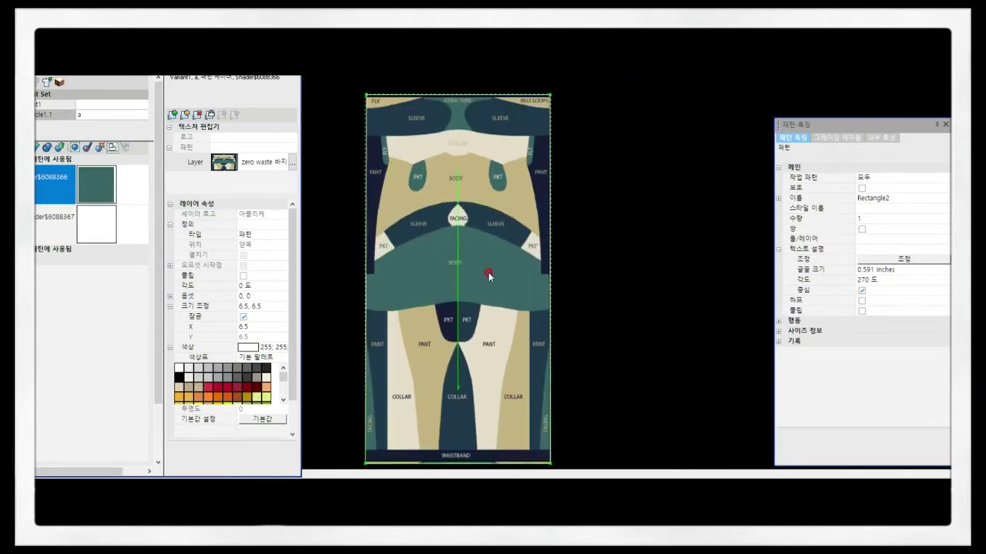
scroll(556, 106, "up", 2)
scroll(488, 274, "up", 2)
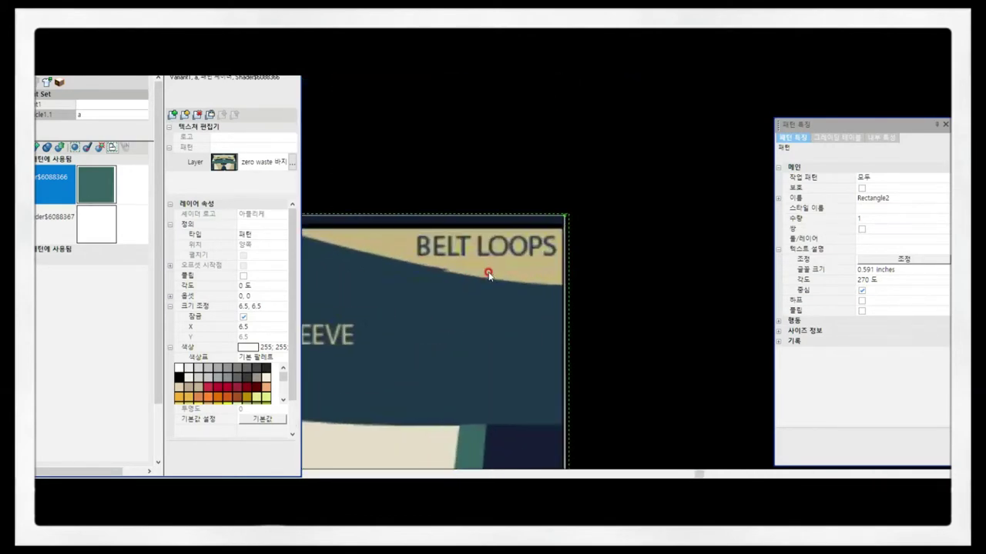
scroll(486, 267, "down", 2)
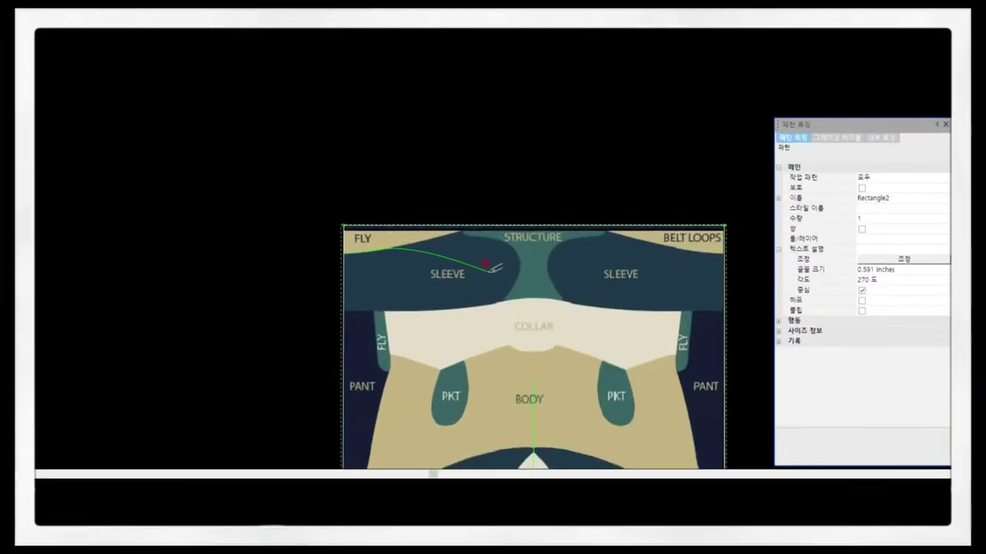
- Trace the collar's lower edge and the waistband edge over the layout image, ending each line
scroll(477, 250, "up", 1)
scroll(216, 320, "down", 1)
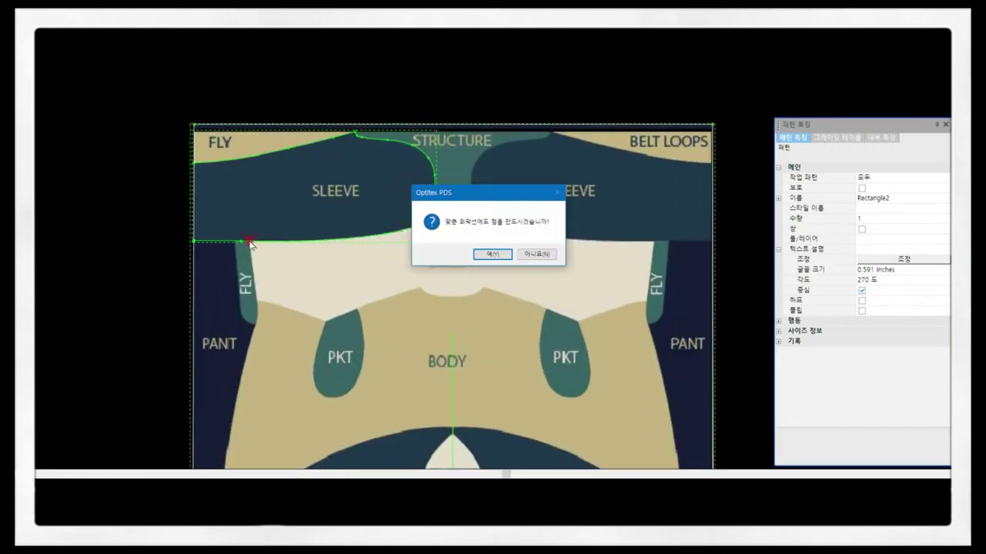
scroll(303, 296, "up", 2)
scroll(486, 266, "down", 3)
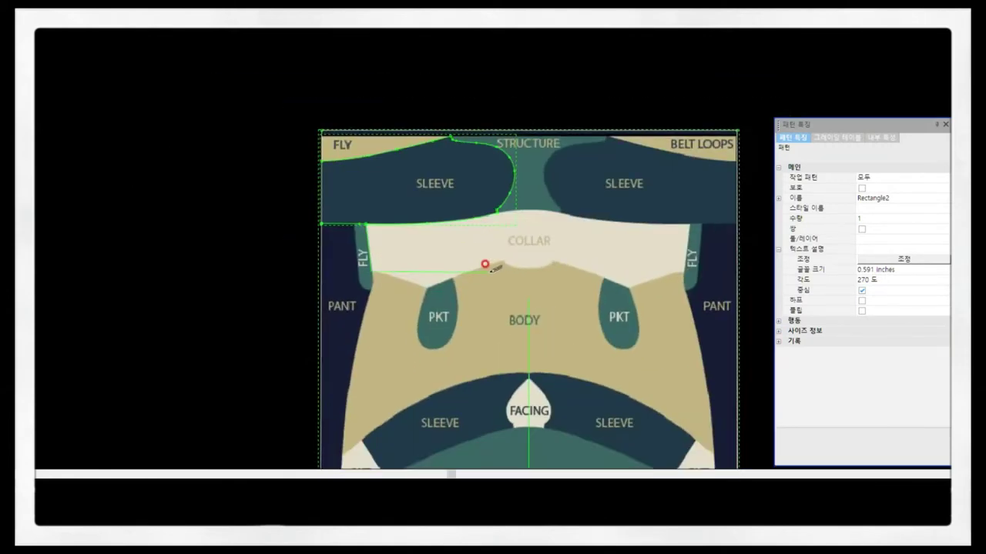
scroll(453, 235, "up", 2)
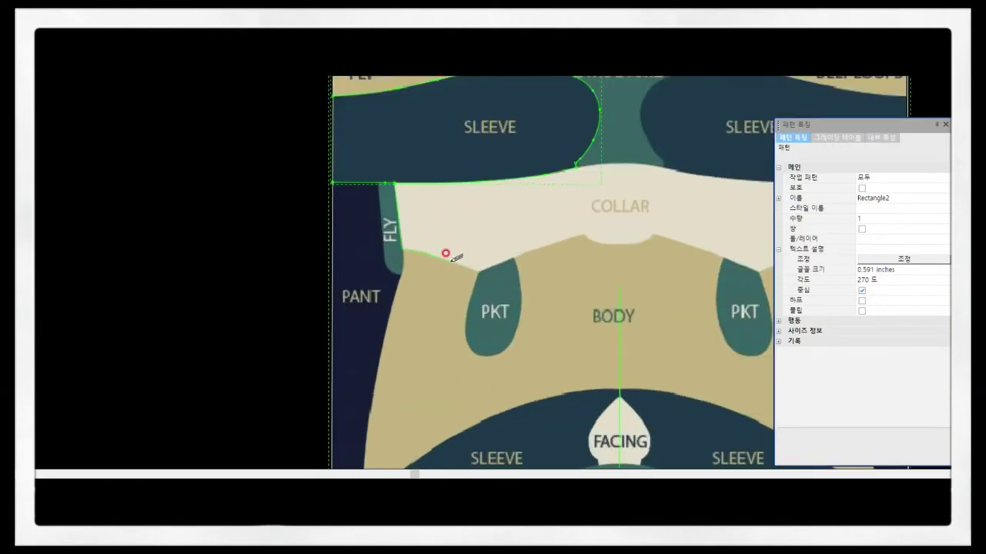
left_click(578, 230)
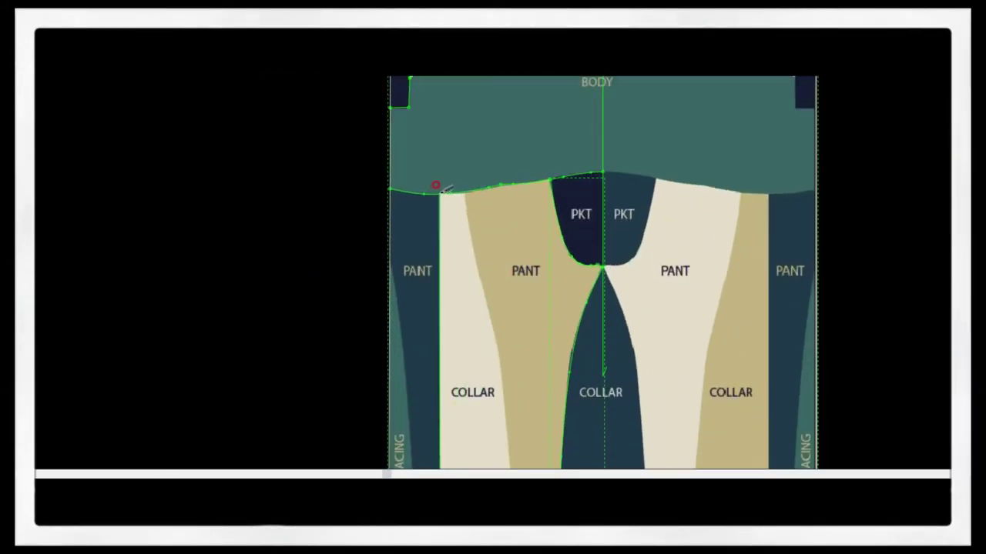
left_click(473, 193)
key("Return")
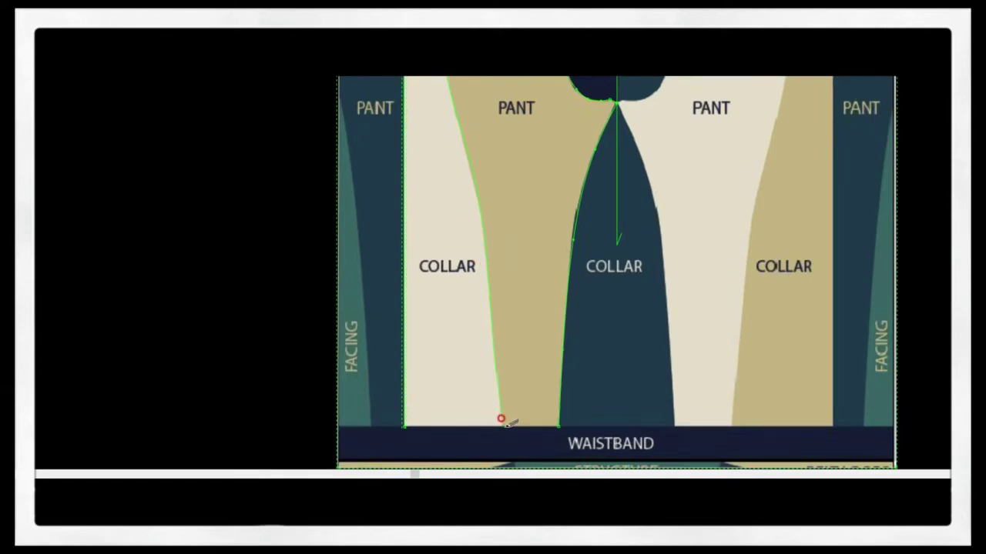
right_click(496, 401)
left_click(504, 321)
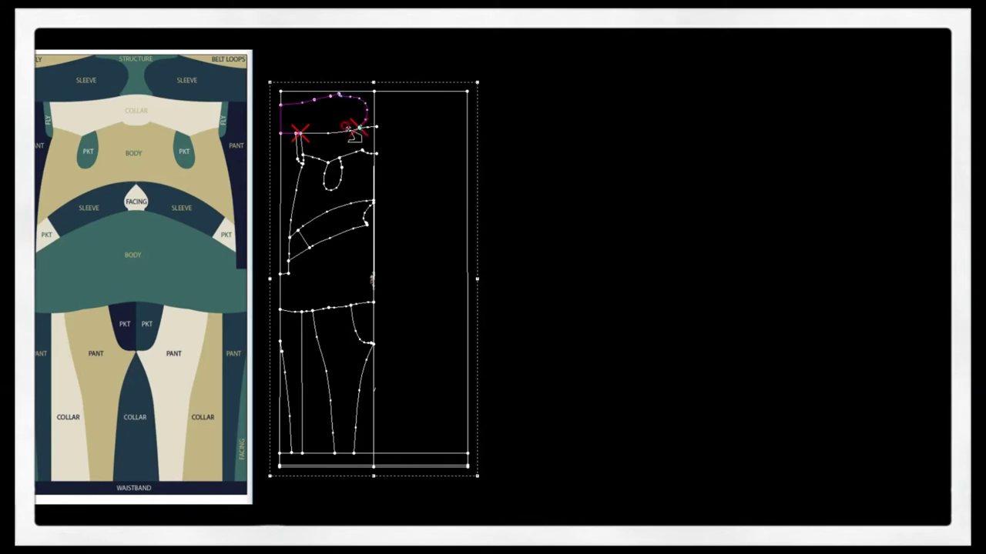
- Move the top traced piece aside and split the large outline into separate pieces
left_click(605, 234)
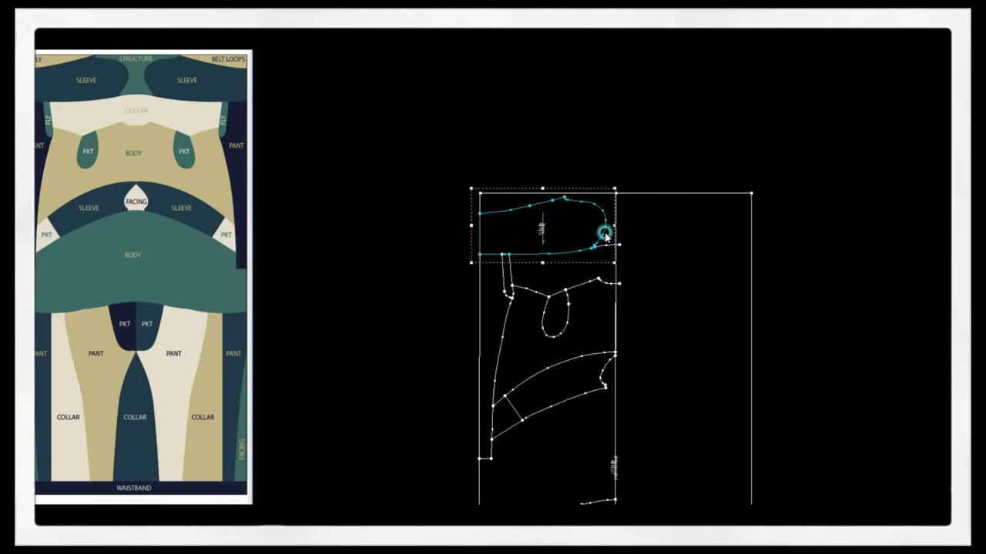
right_click(612, 280)
left_click(490, 292)
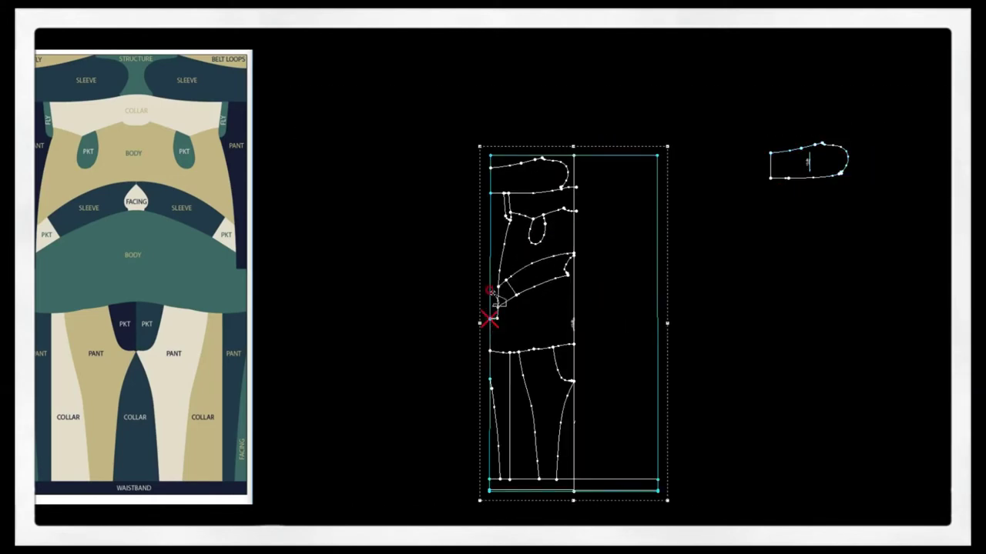
scroll(496, 190, "up", 3)
scroll(596, 274, "down", 2)
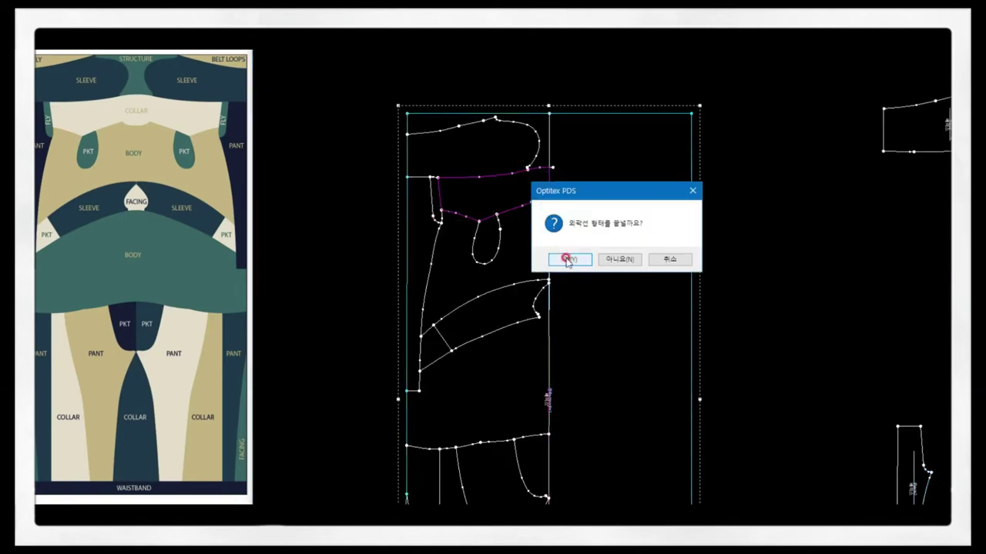
left_click(563, 257)
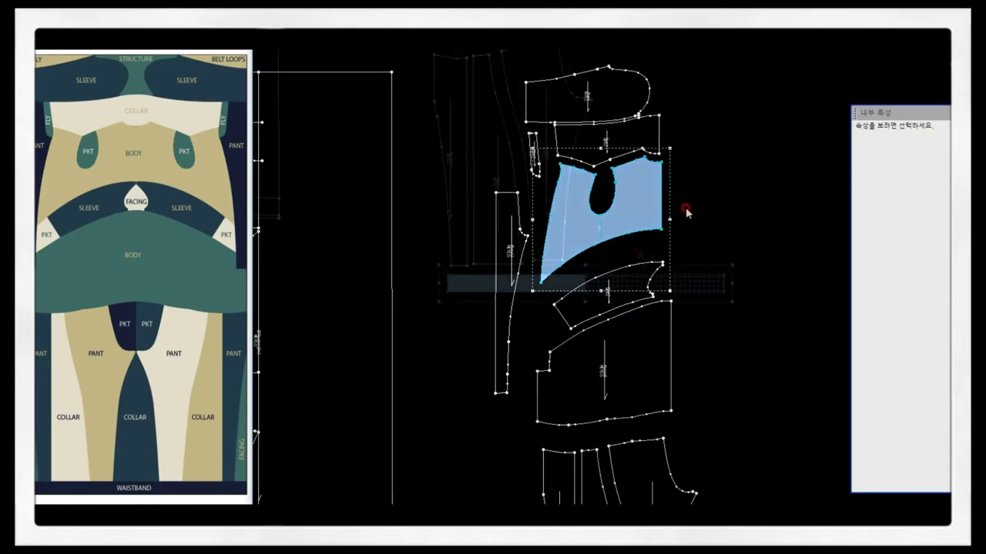
- Set General View Properties' Color option to fill all pieces, not just the selected one
left_click(380, 282)
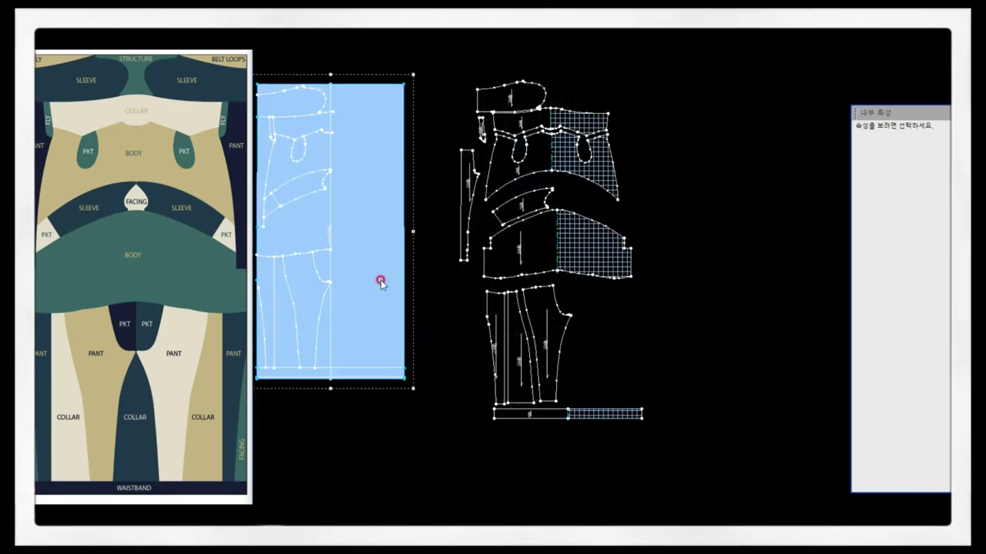
double_click(510, 260)
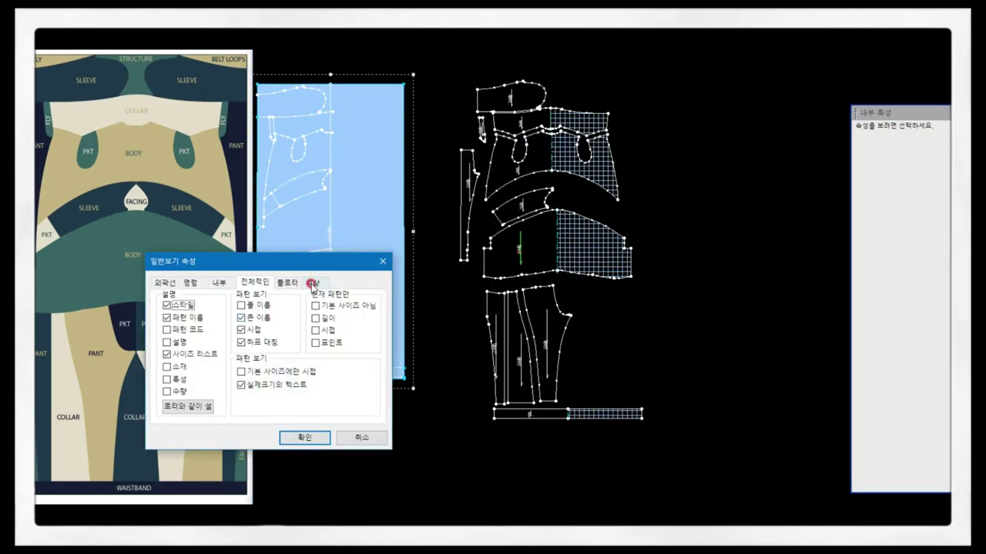
left_click(312, 283)
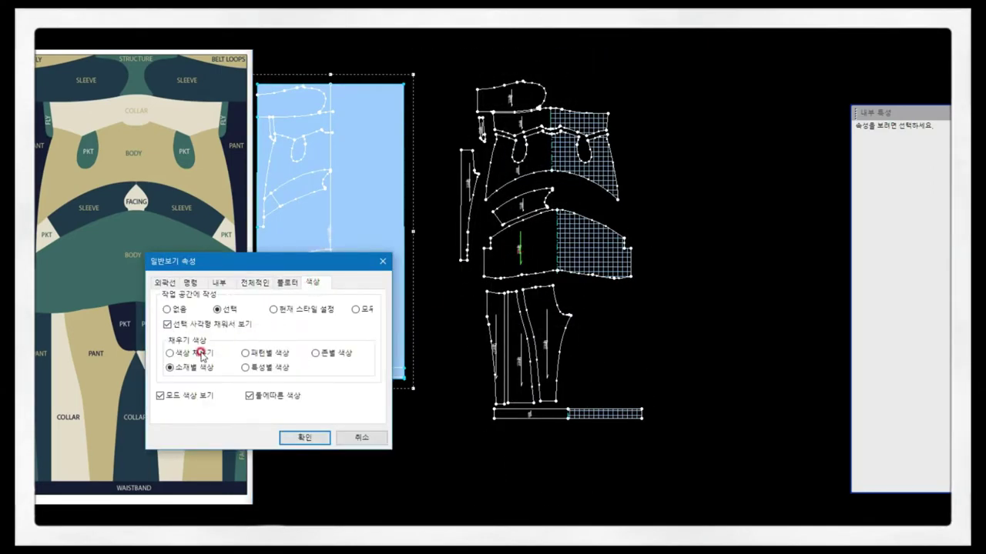
left_click(356, 309)
left_click(304, 437)
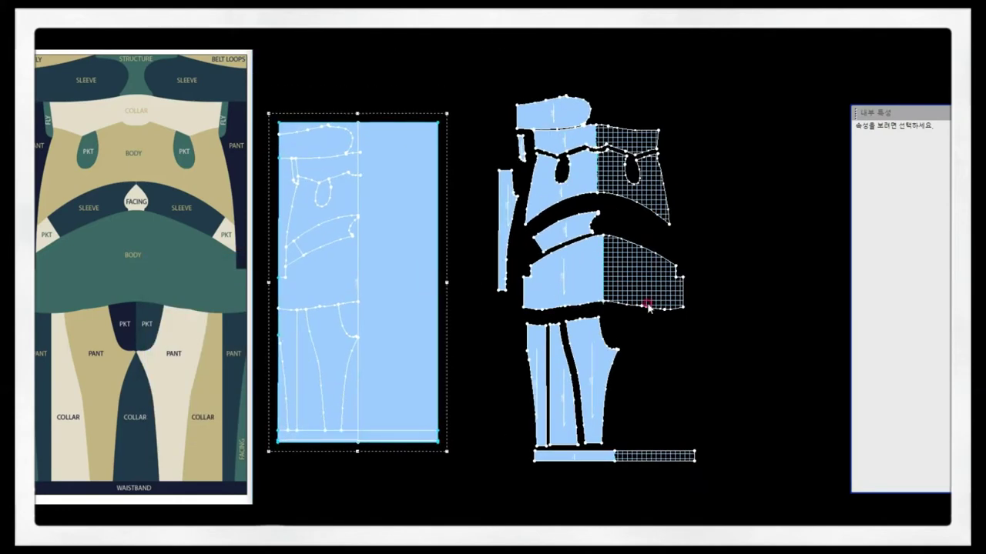
left_click(557, 372)
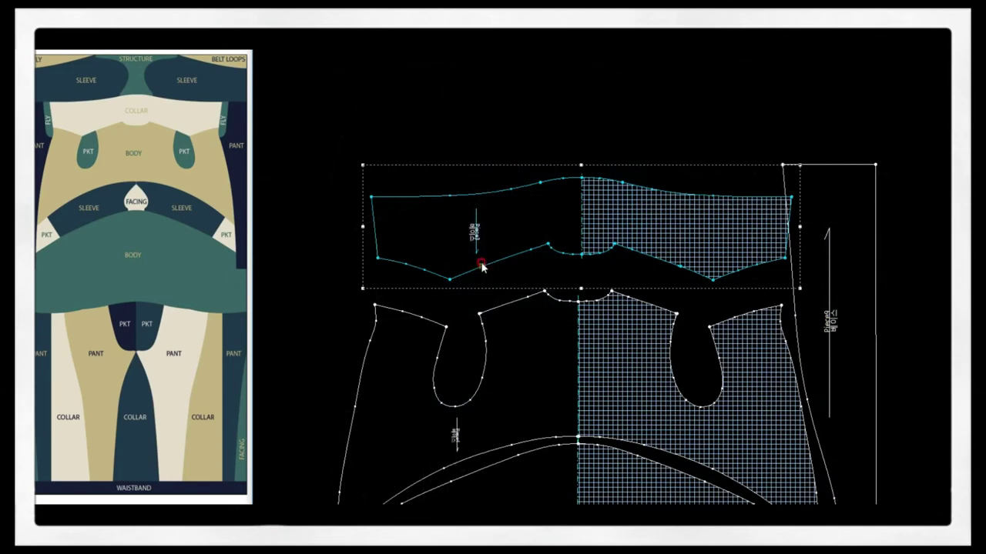
- Set Piece3's neckline end point, flatten the curve's top, and straighten the lower piece's side edge
scroll(583, 277, "up", 3)
scroll(612, 275, "up", 2)
scroll(611, 257, "up", 2)
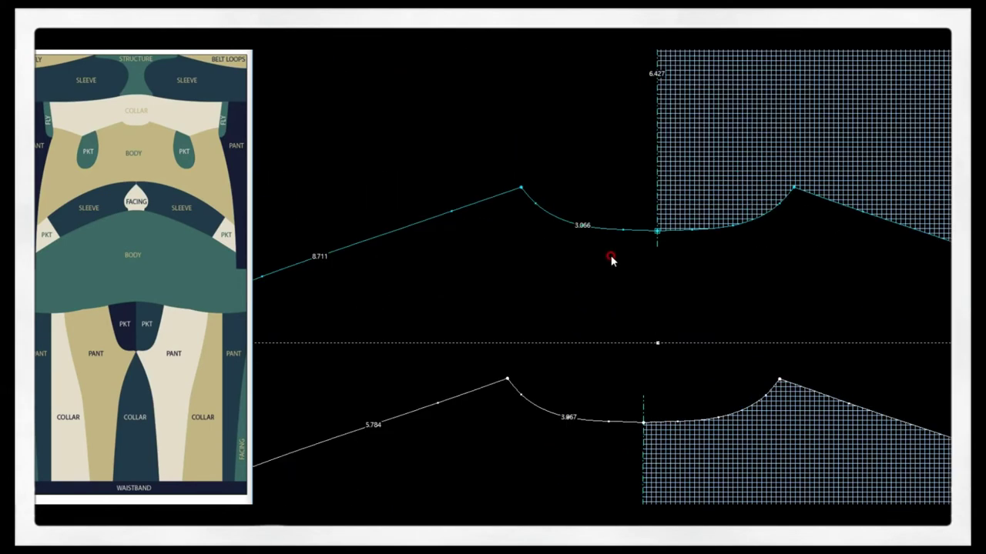
scroll(608, 260, "down", 3)
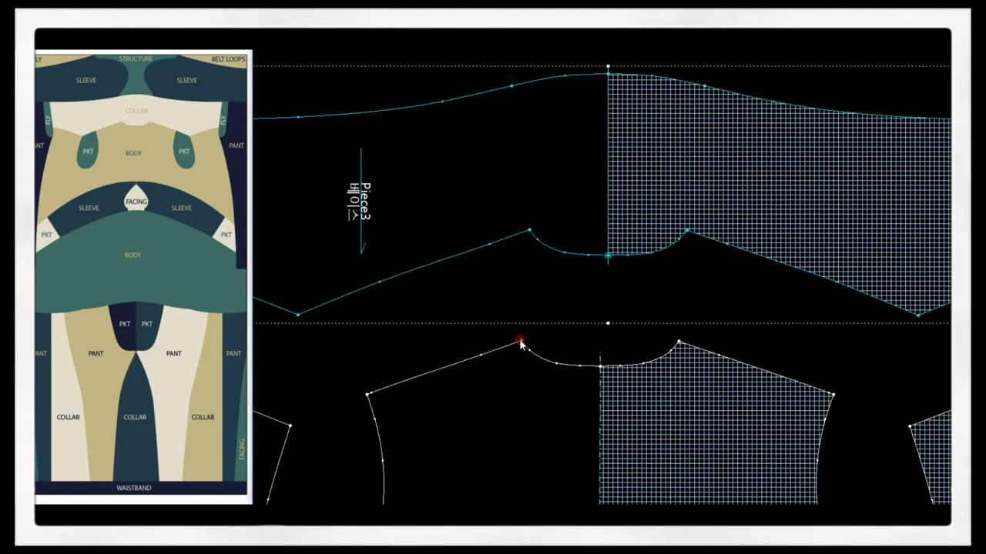
left_click(606, 218)
key("Return")
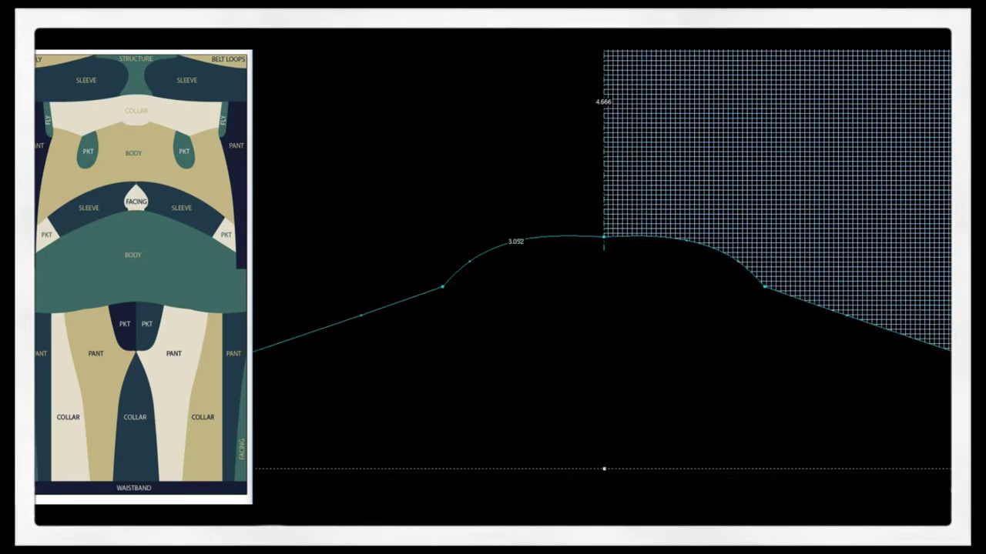
left_click_drag(543, 235, 538, 237)
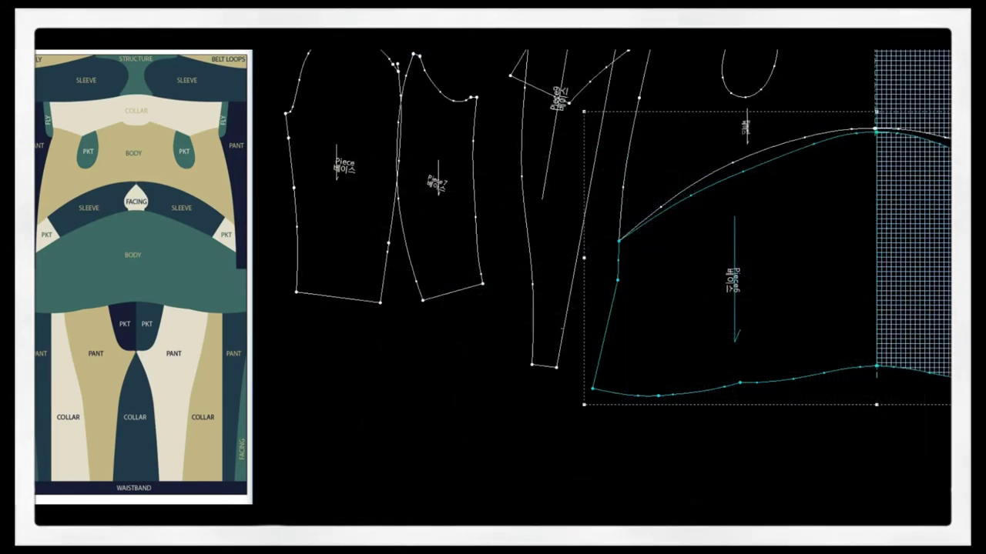
left_click_drag(618, 281, 611, 279)
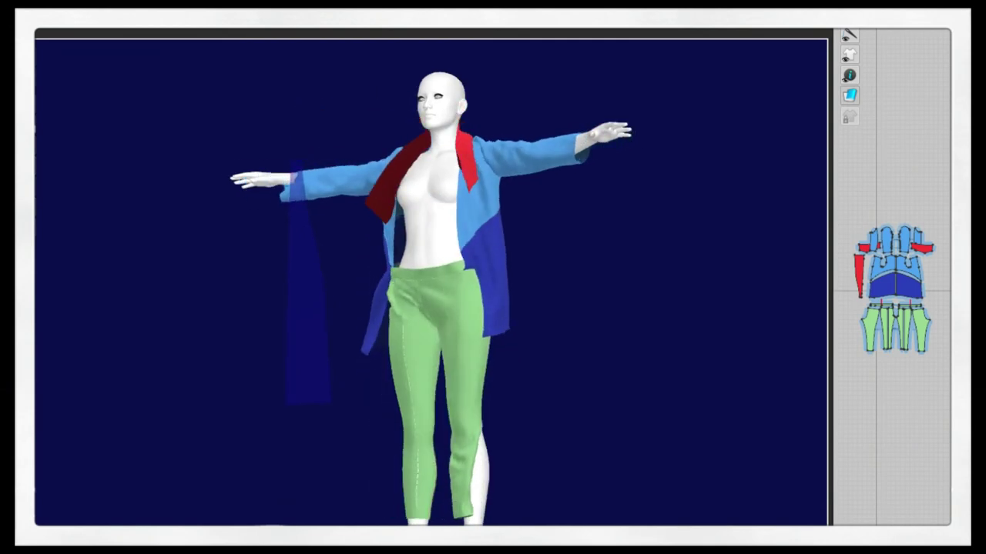
- Select the left collar piece on the 3D avatar
left_click(410, 166)
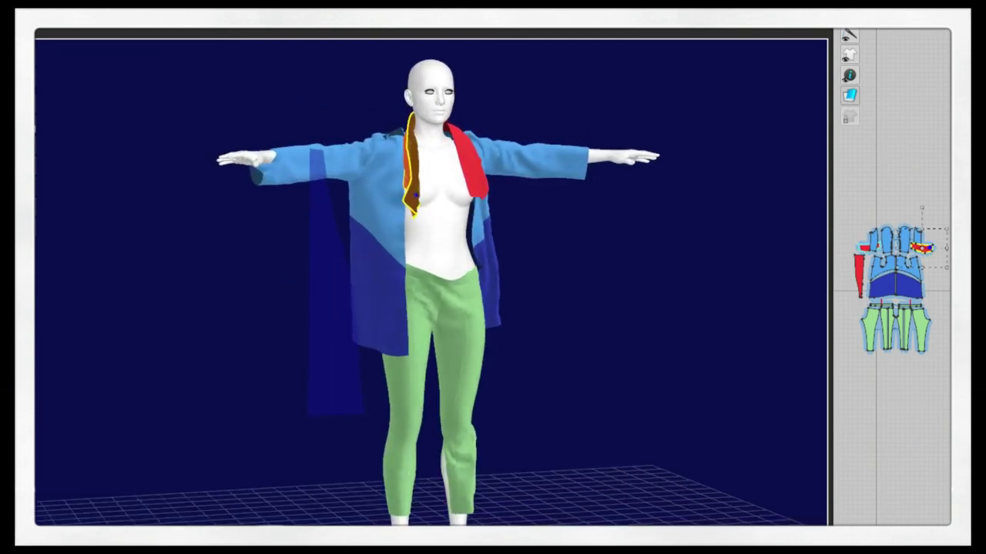